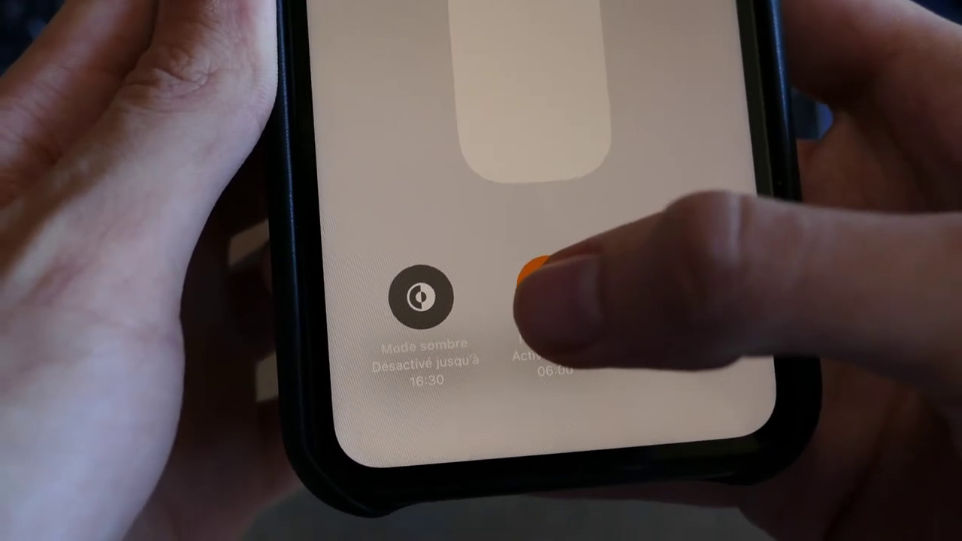
pyautogui.click(516, 282)
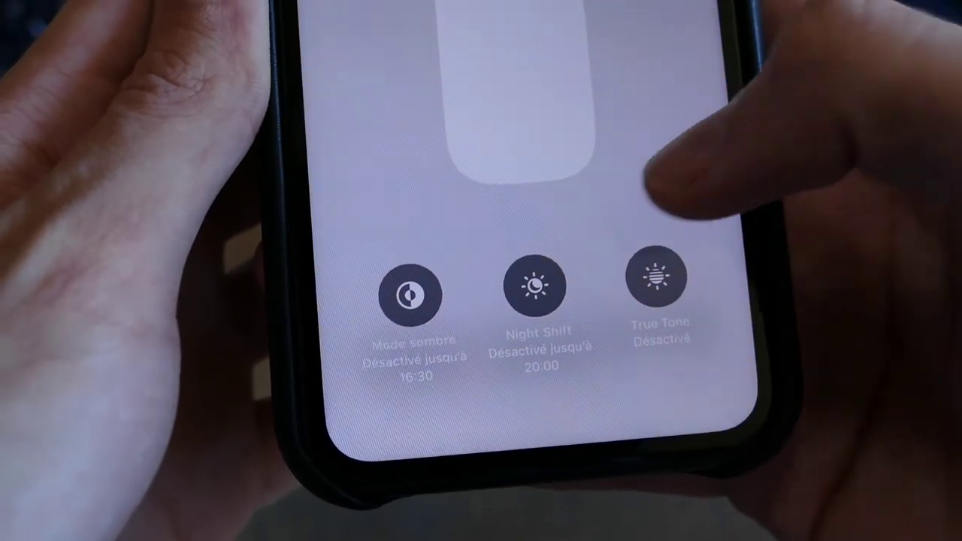
pyautogui.click(534, 287)
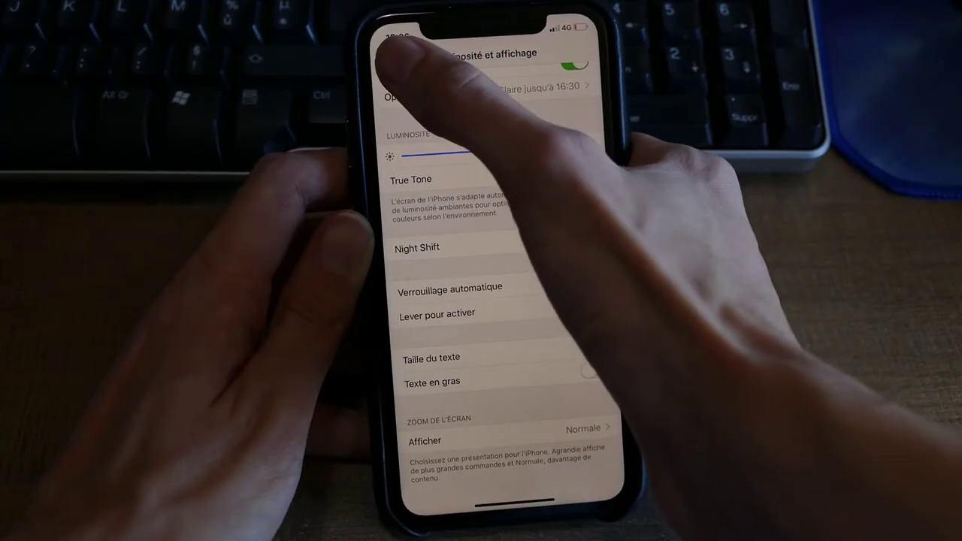
pyautogui.click(395, 57)
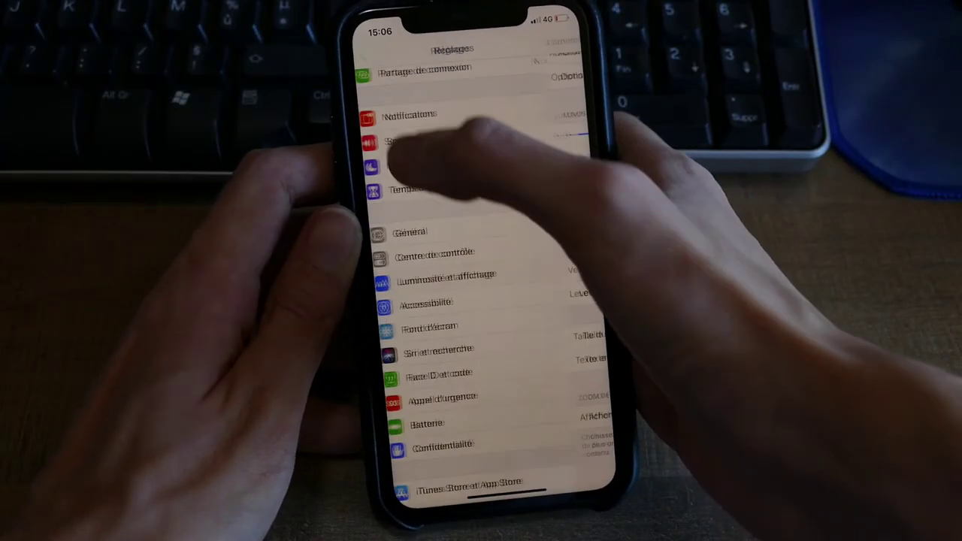
pyautogui.moveTo(481, 489); pyautogui.dragTo(493, 311)
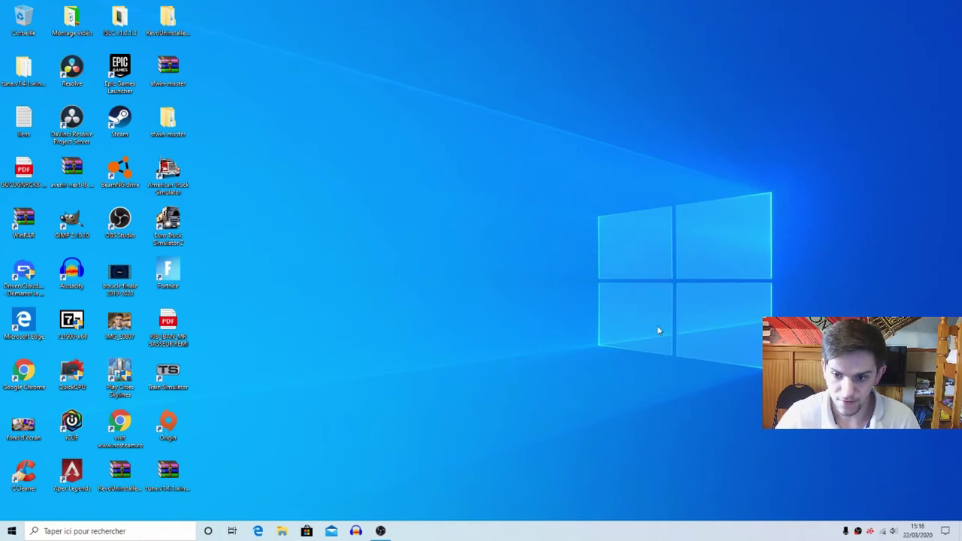
# Set the Windows colour mode to Sombre in the Personnalisation settings and check the dark theme on the settings home page and in File Explorer.
pyautogui.click(9, 531)
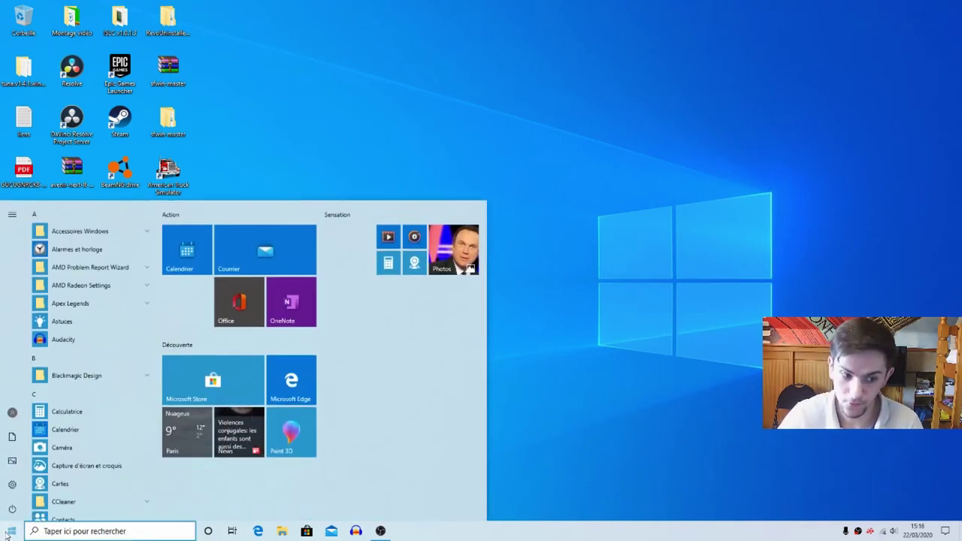
pyautogui.click(11, 486)
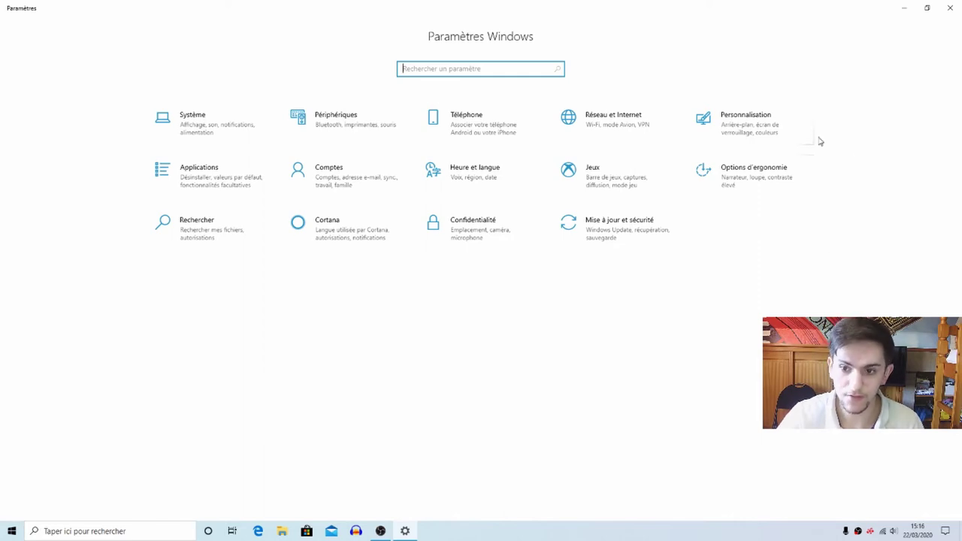
pyautogui.click(770, 132)
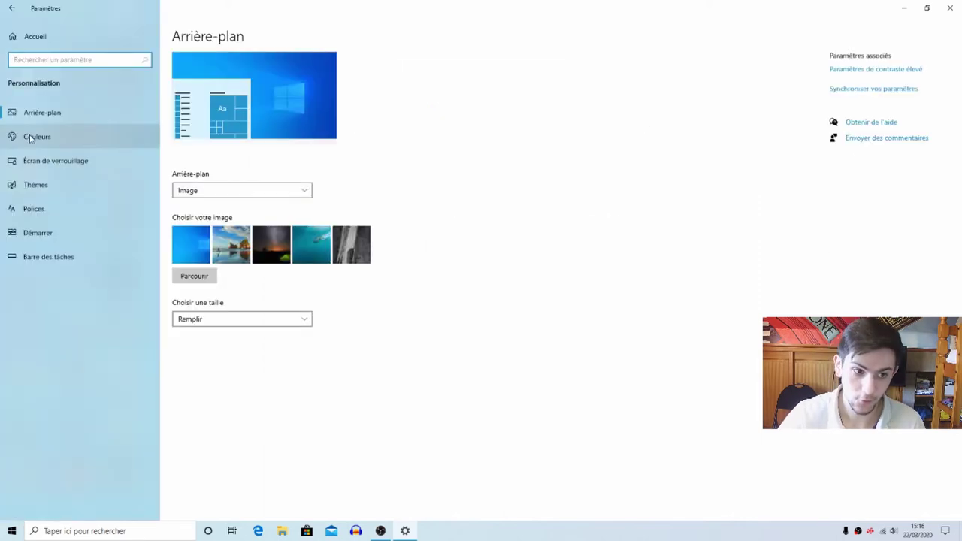
pyautogui.click(37, 137)
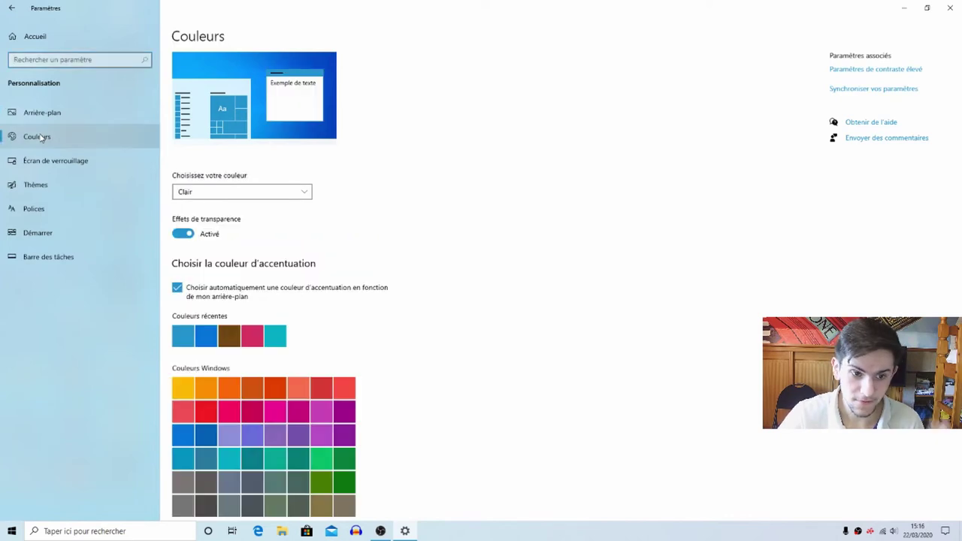
pyautogui.click(263, 195)
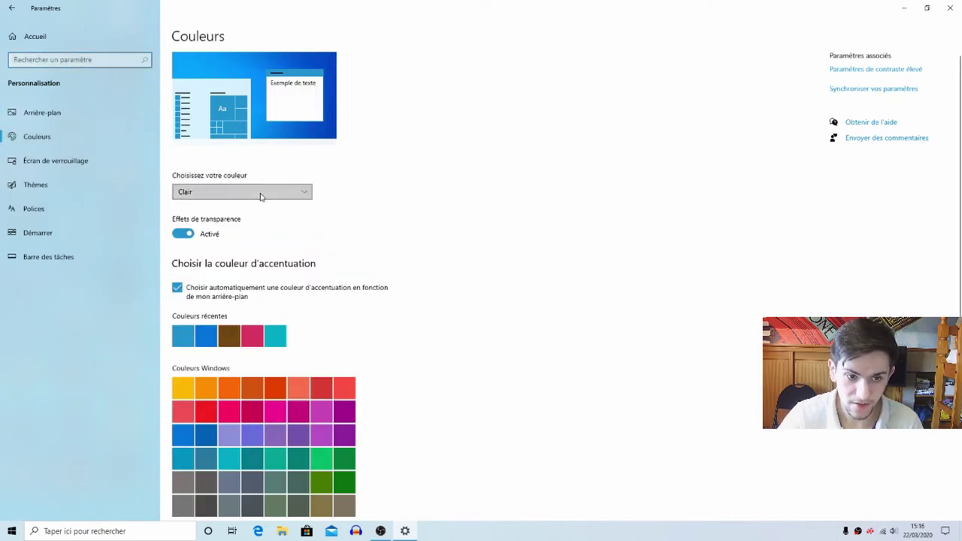
pyautogui.click(211, 208)
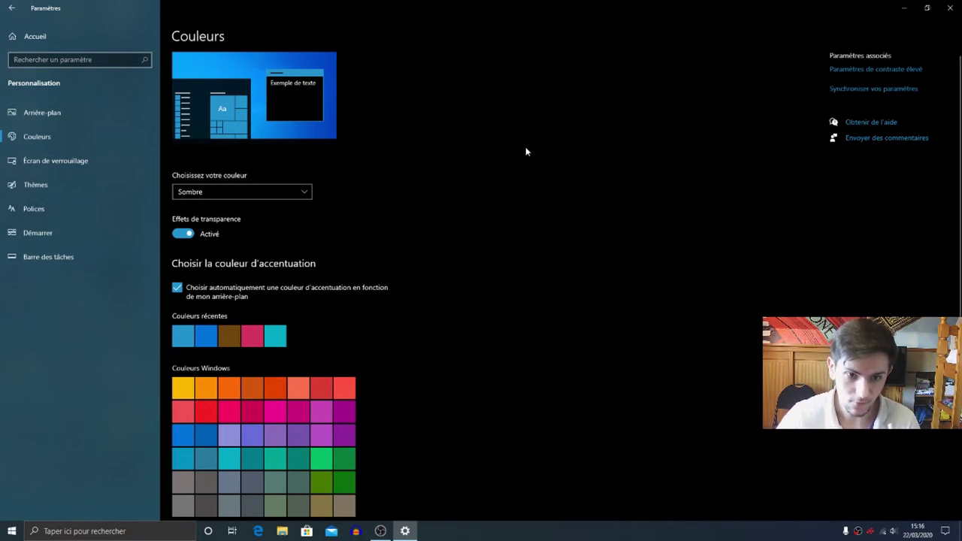
pyautogui.click(39, 29)
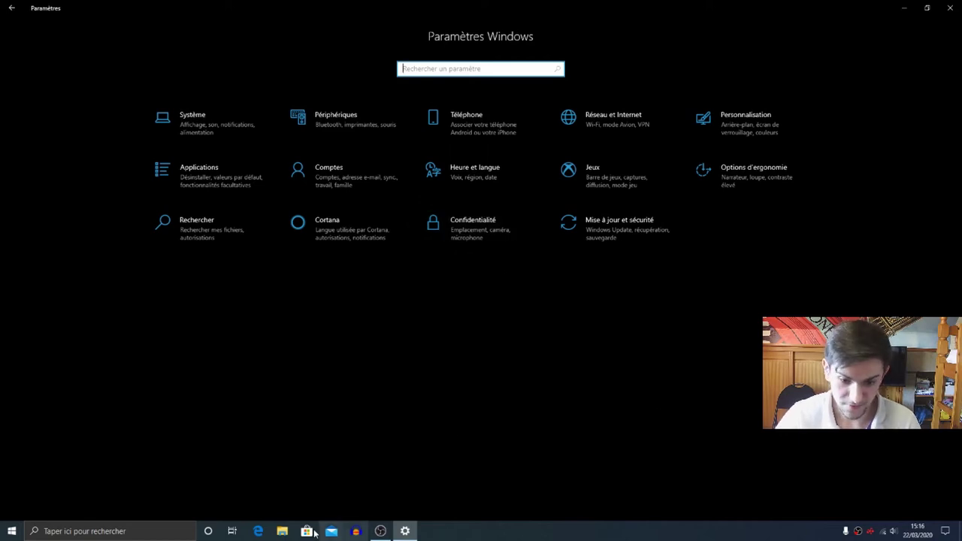
pyautogui.click(279, 531)
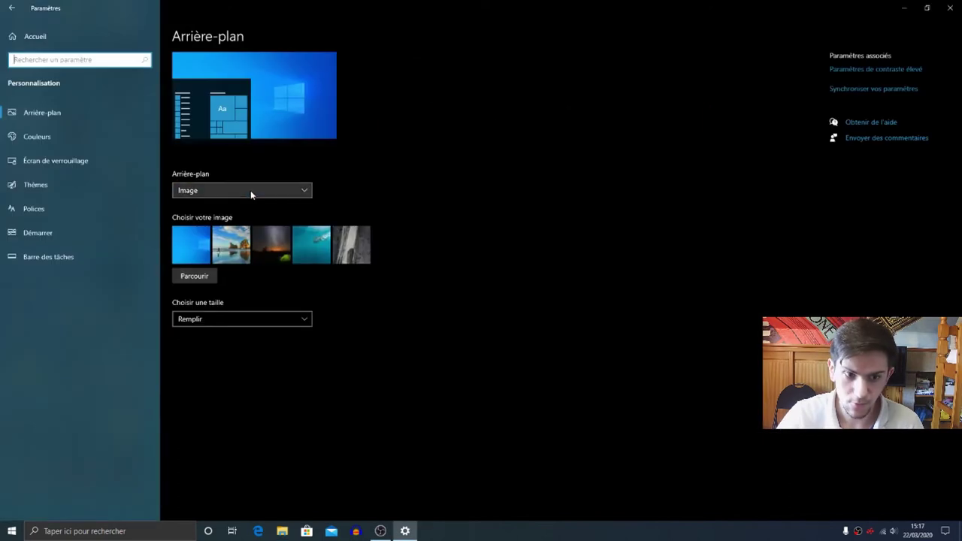
# Switch the Windows colour choice to Personnalisé in the Couleurs settings and return it to Clair.
pyautogui.click(250, 190)
pyautogui.click(352, 192)
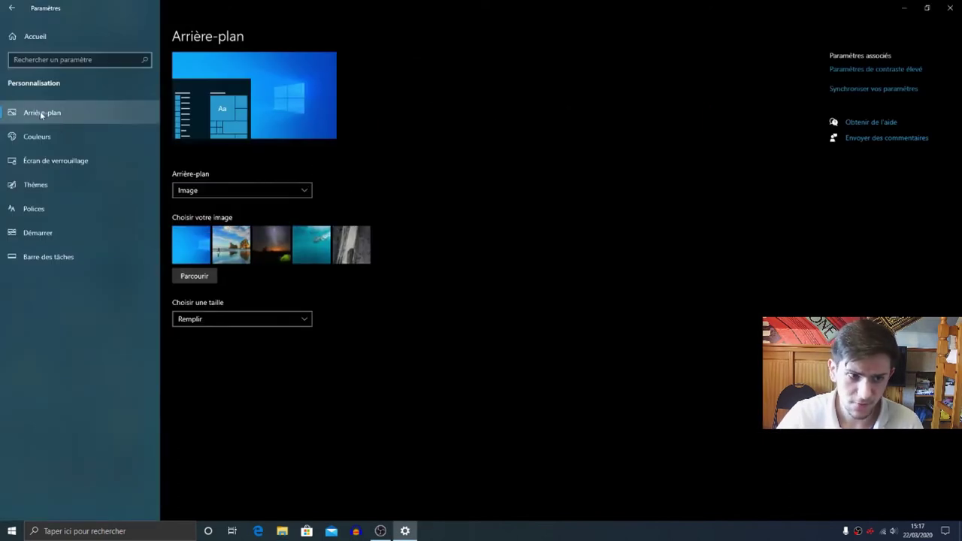
pyautogui.click(80, 132)
pyautogui.click(269, 192)
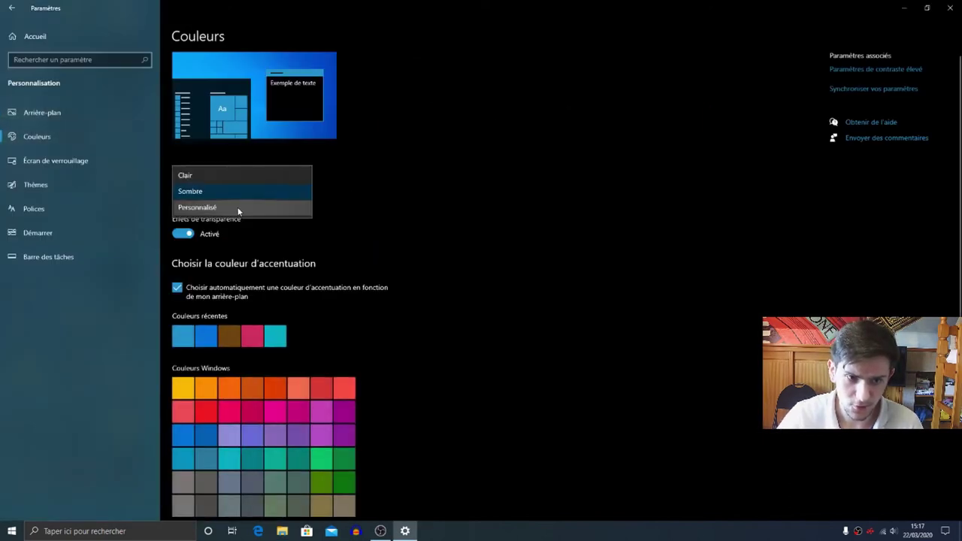
pyautogui.click(218, 207)
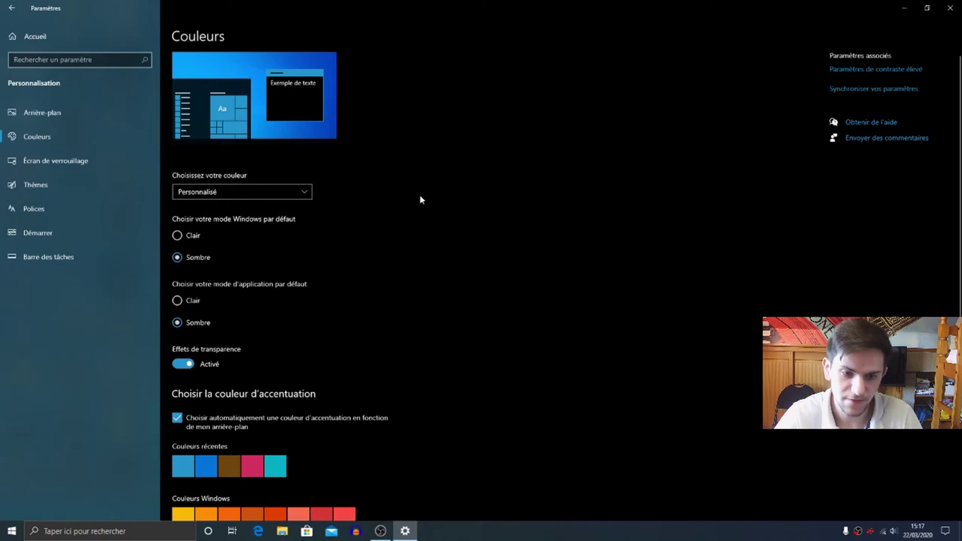
pyautogui.click(267, 192)
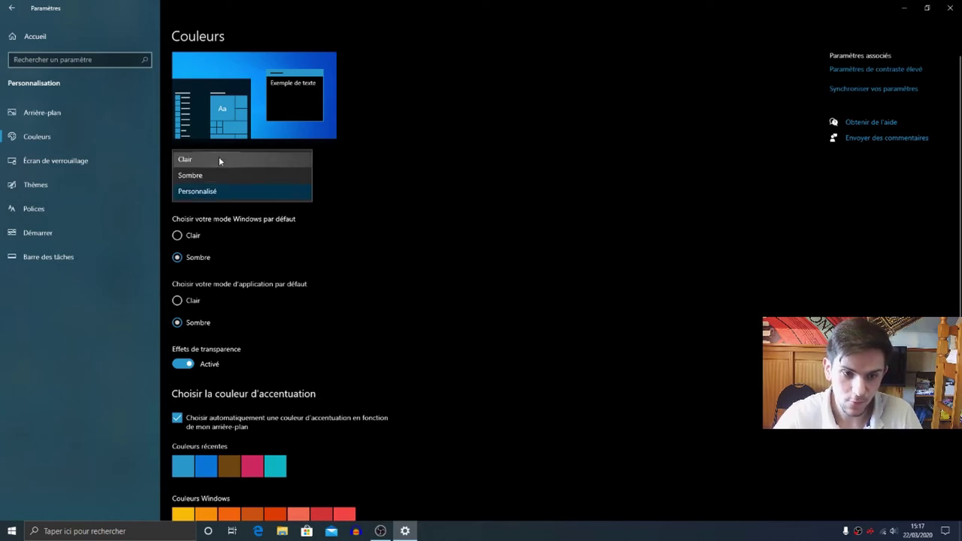
pyautogui.click(219, 158)
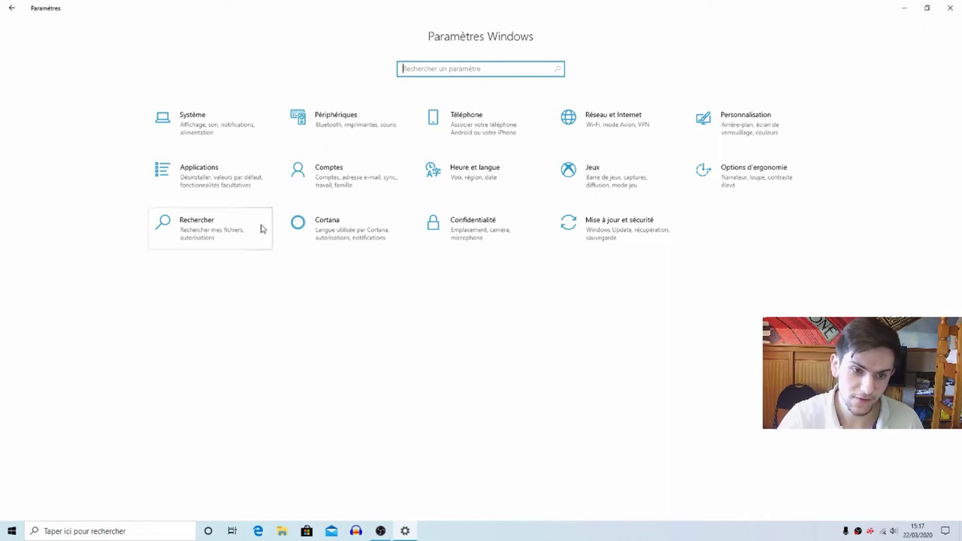
# Open the night light settings from the Système display options and switch the night light schedule on and off again.
pyautogui.click(203, 131)
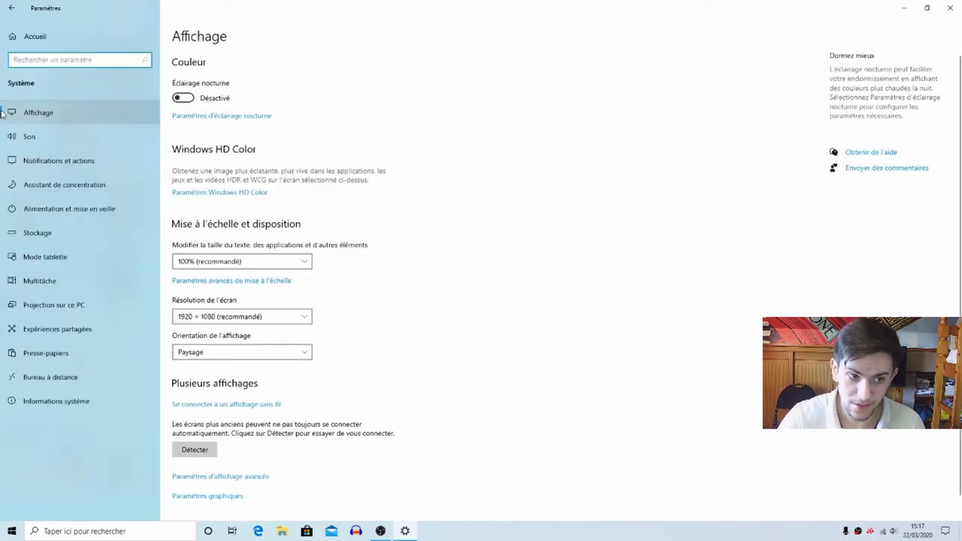
pyautogui.click(53, 115)
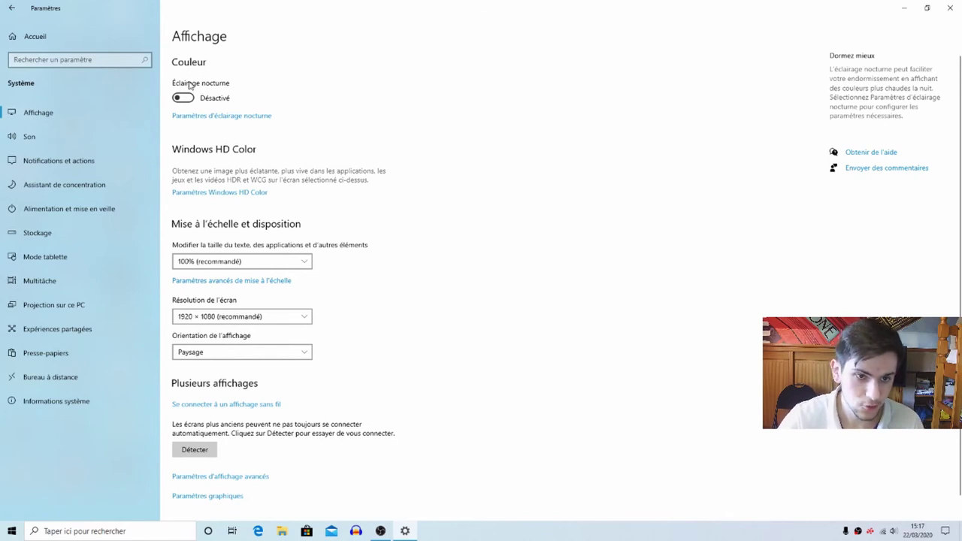
pyautogui.click(222, 116)
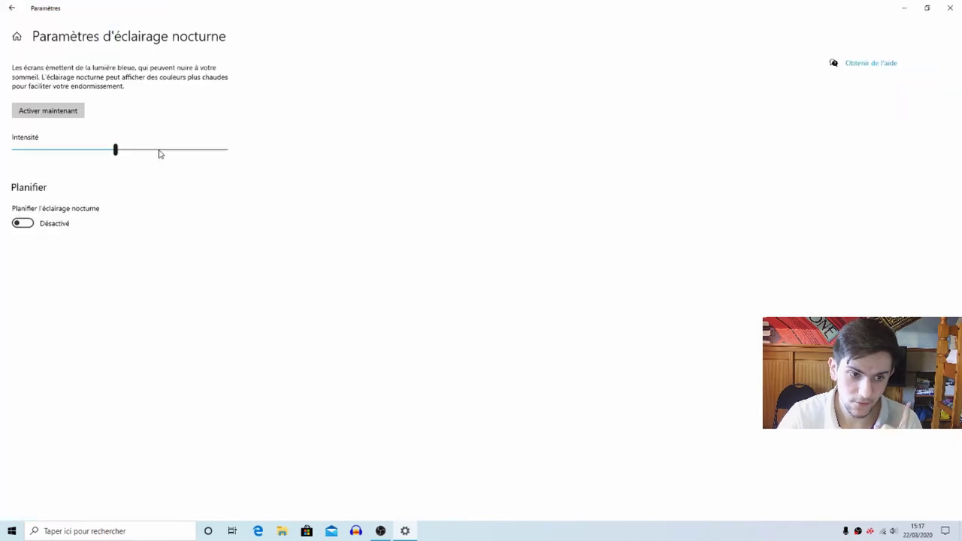
pyautogui.click(22, 224)
pyautogui.click(24, 240)
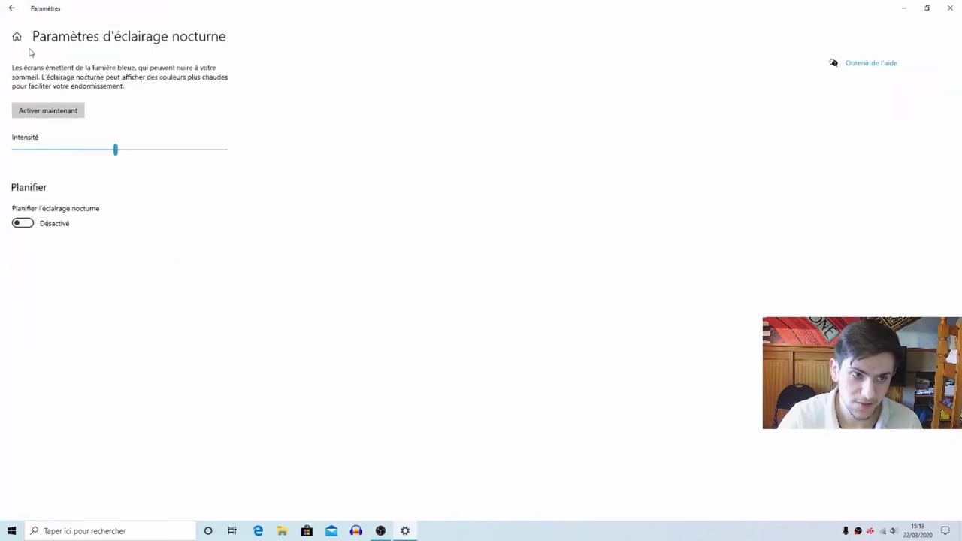
# Turn on Éclairage nocturne in the display options and disable its schedule in the night light settings.
pyautogui.click(11, 8)
pyautogui.click(182, 99)
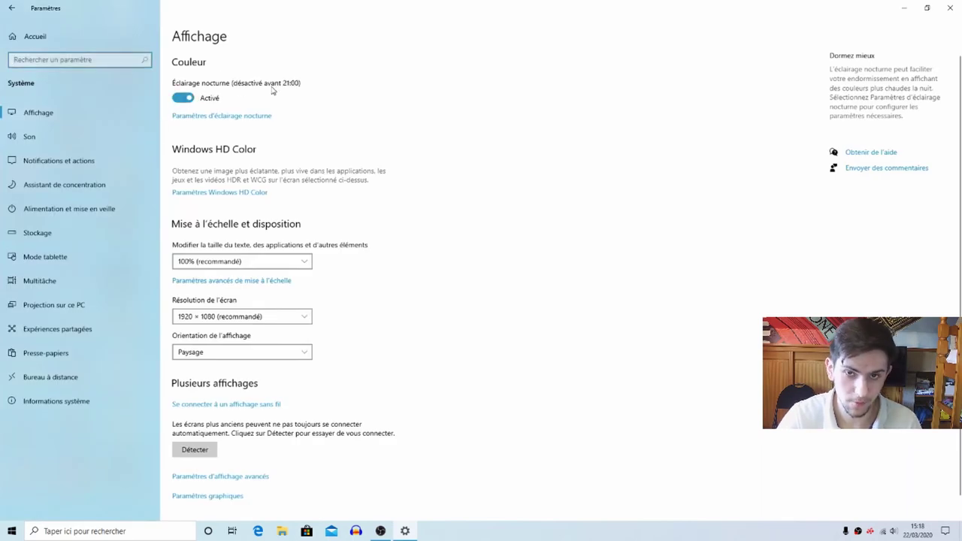
pyautogui.click(234, 117)
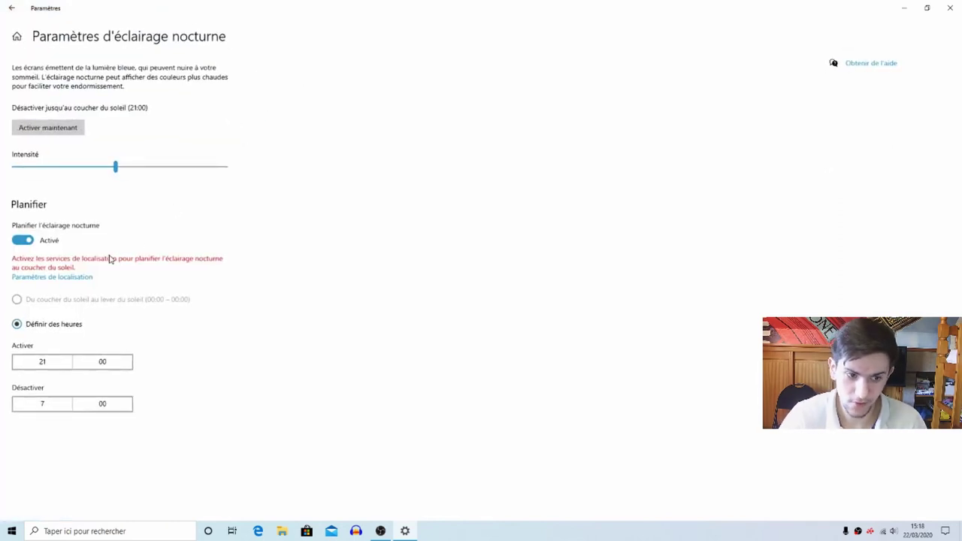
pyautogui.click(16, 242)
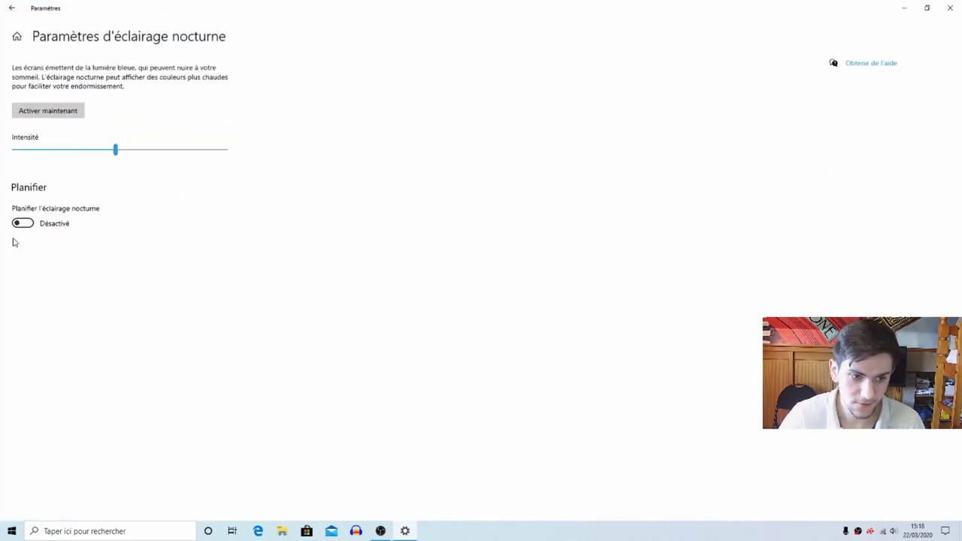
# Activate the night light immediately with its intensity at about the middle, and enable the night light schedule.
pyautogui.click(70, 112)
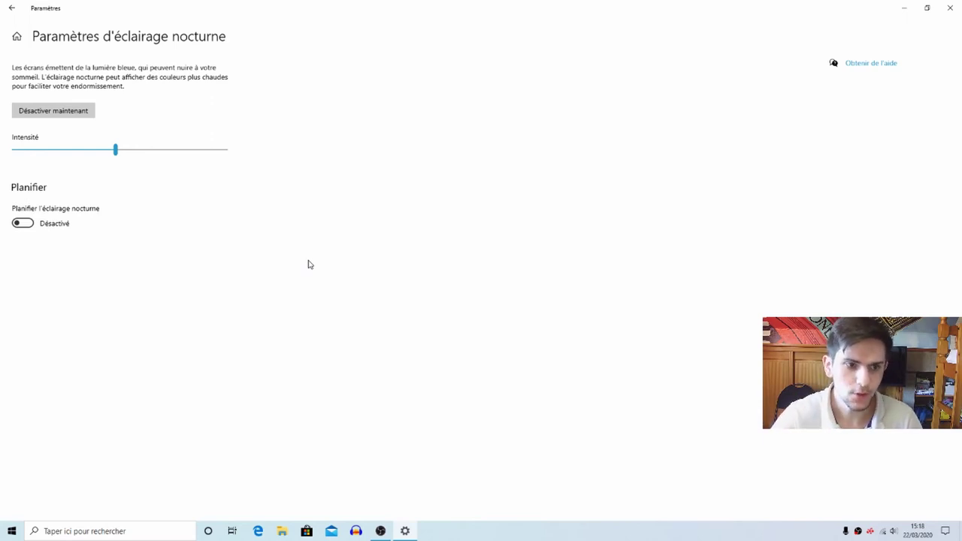
pyautogui.moveTo(117, 151)
pyautogui.mouseDown()
pyautogui.moveTo(241, 157)
pyautogui.moveTo(115, 153)
pyautogui.mouseUp()
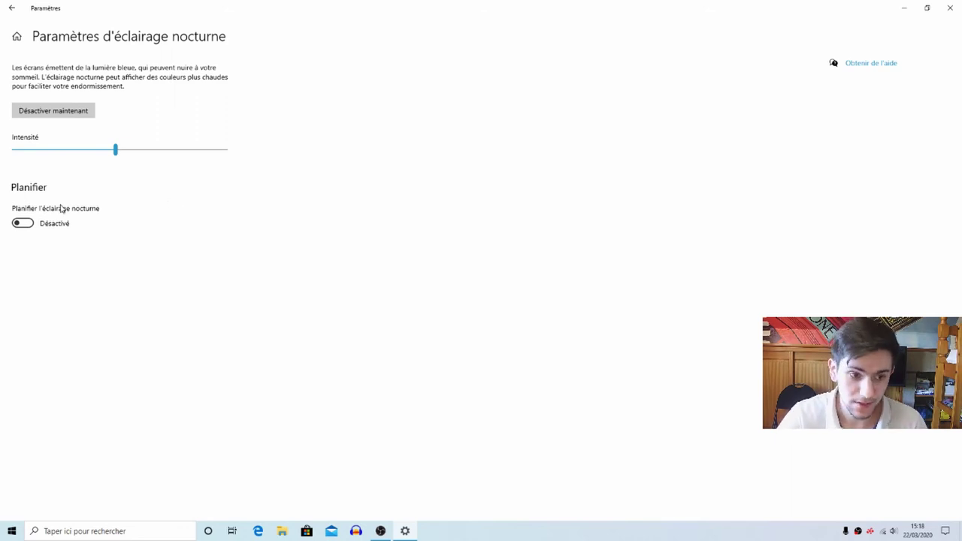
pyautogui.click(22, 223)
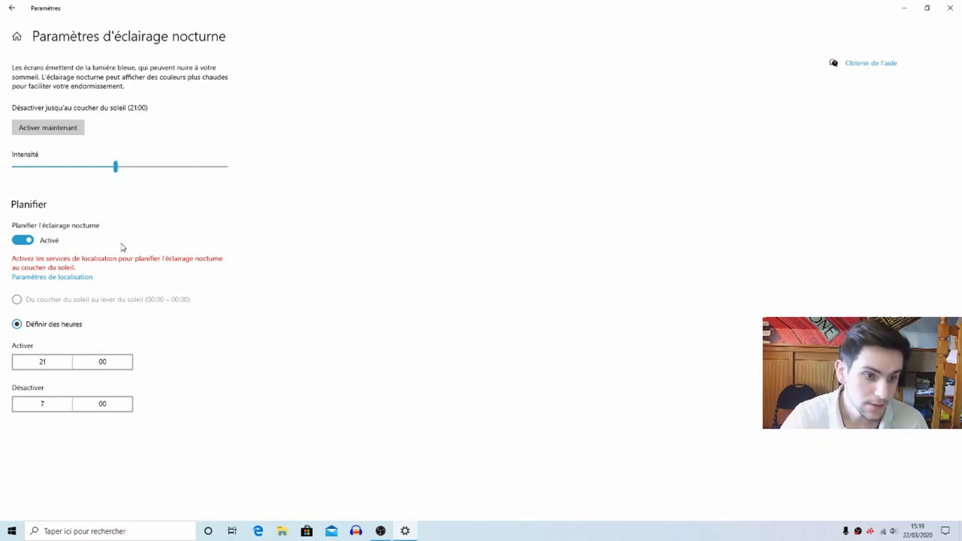
pyautogui.click(11, 8)
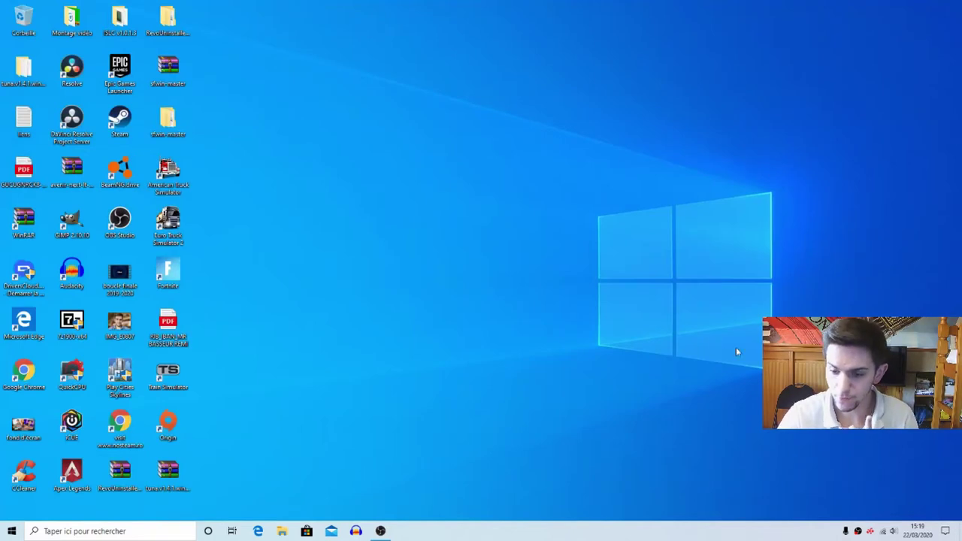
# Switch Éclairage nocturne on and off again through the Windows quick actions and return to the desktop.
pyautogui.click(944, 530)
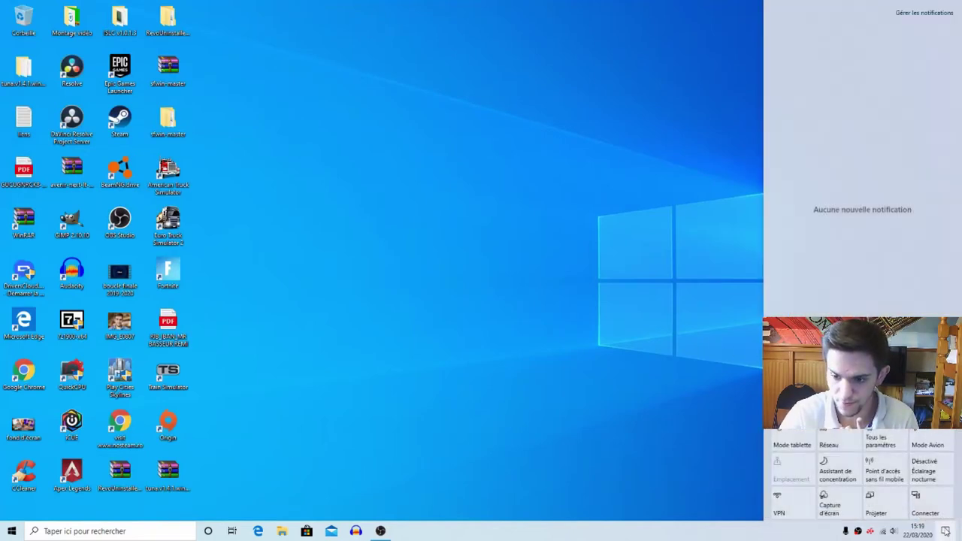
pyautogui.click(787, 412)
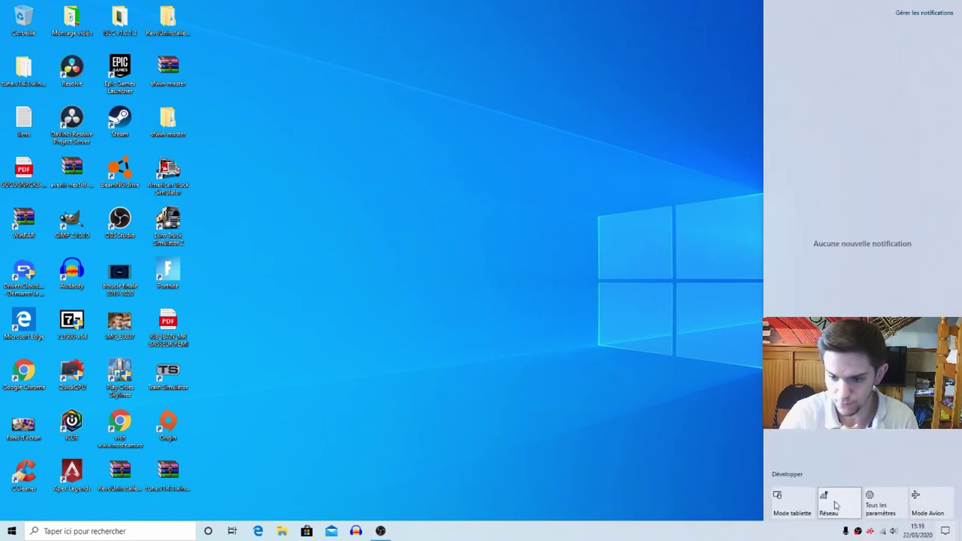
pyautogui.click(786, 474)
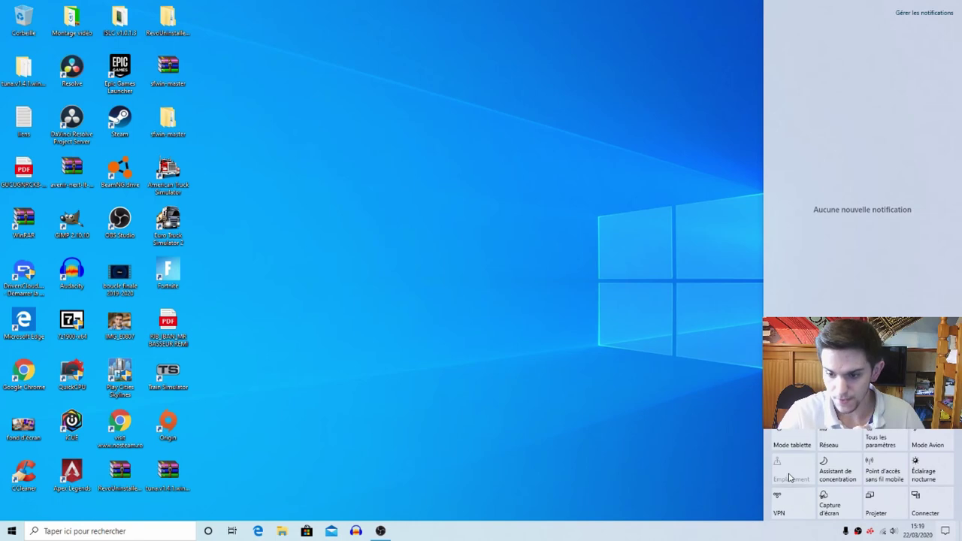
pyautogui.click(932, 470)
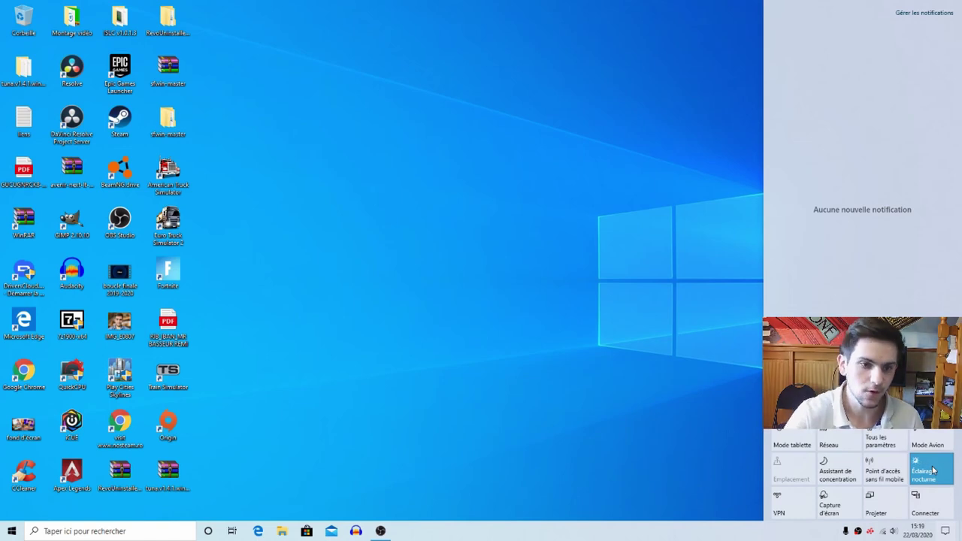
pyautogui.click(932, 470)
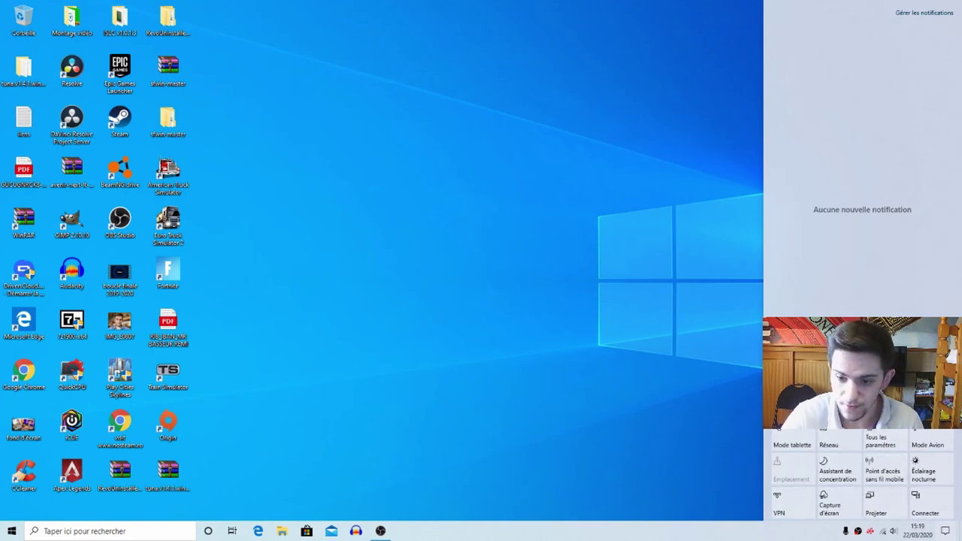
pyautogui.click(785, 426)
pyautogui.click(605, 338)
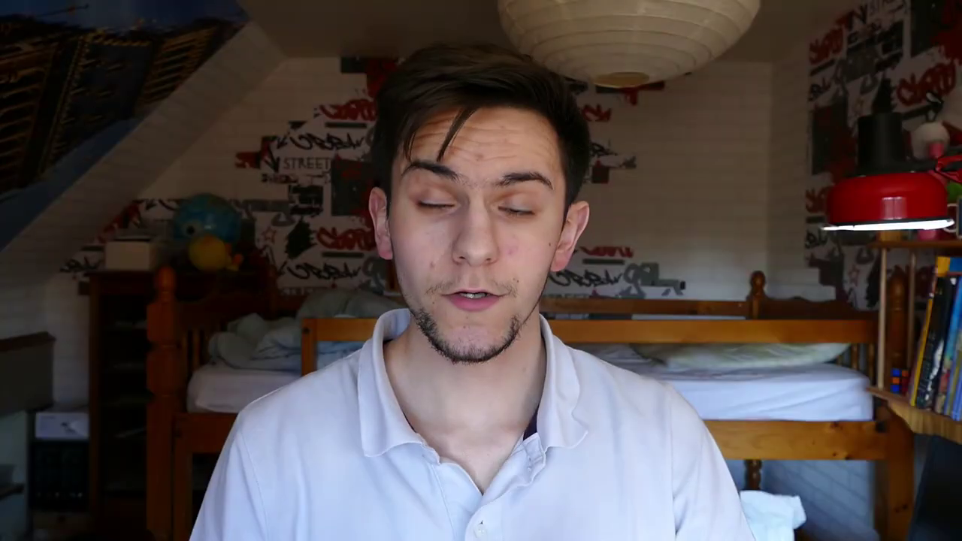